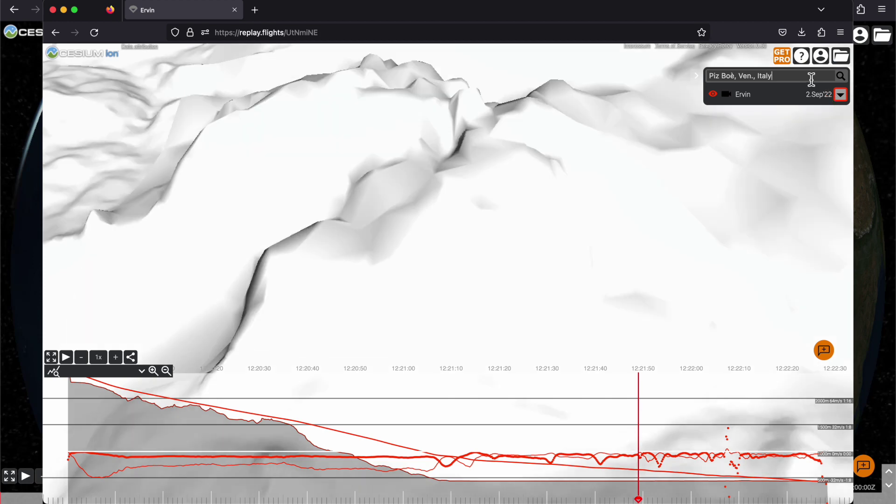
Clear the place name from the search field and bring up the track file-open dialog.
triple_click(812, 79)
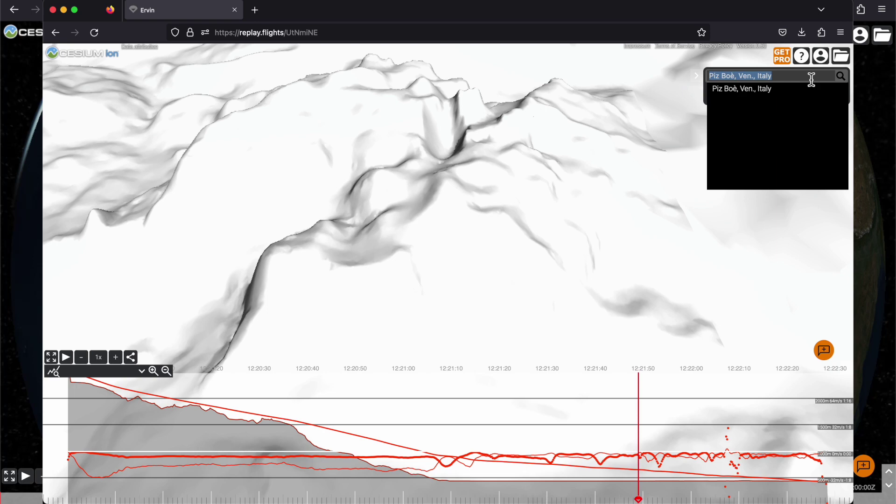
key(BackSpace)
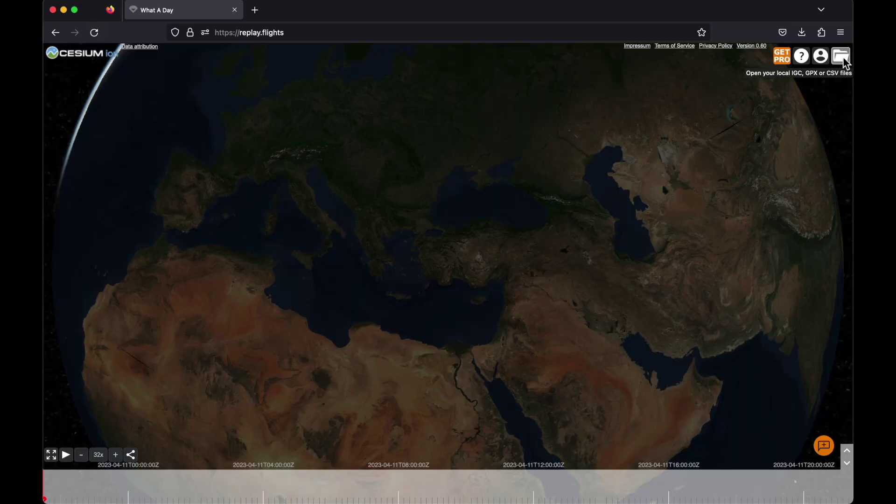
click(844, 59)
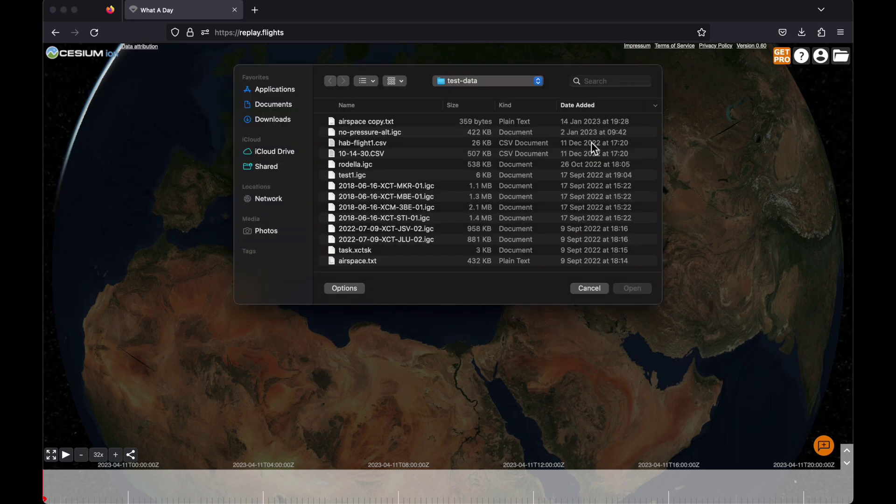
Load the 10-14-30.CSV track file from the test-data folder.
click(584, 155)
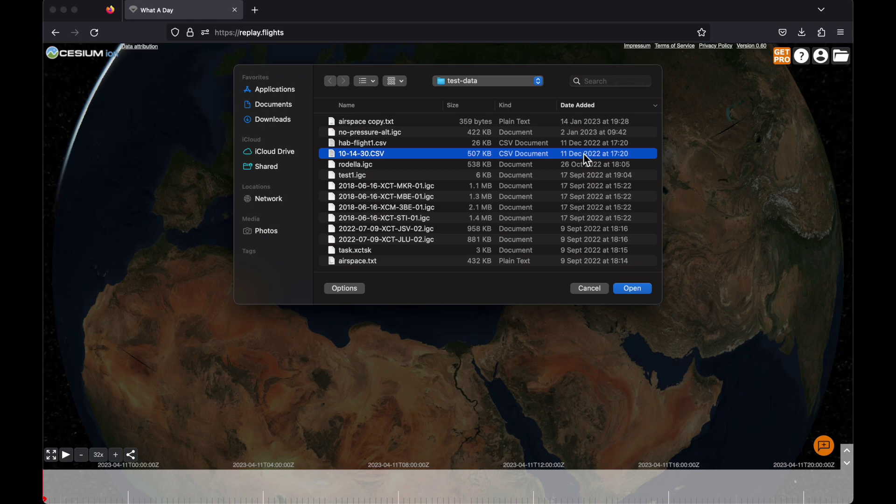
click(634, 287)
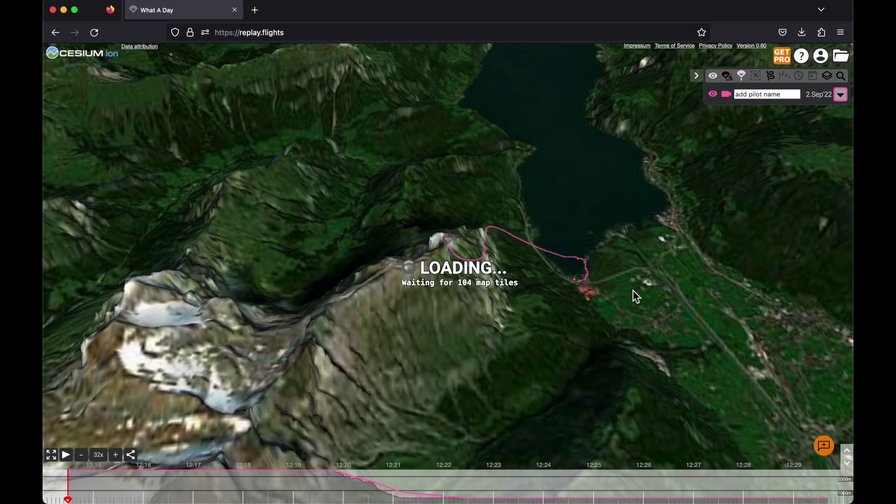
Name the pilot Ervin and set the track's equipment to Wingsuit.
click(769, 94)
text(Ervin)
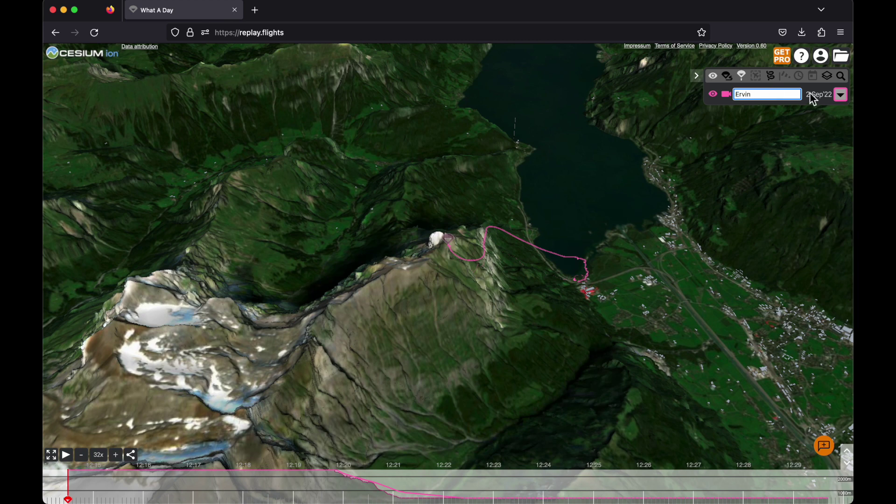
click(840, 95)
click(745, 133)
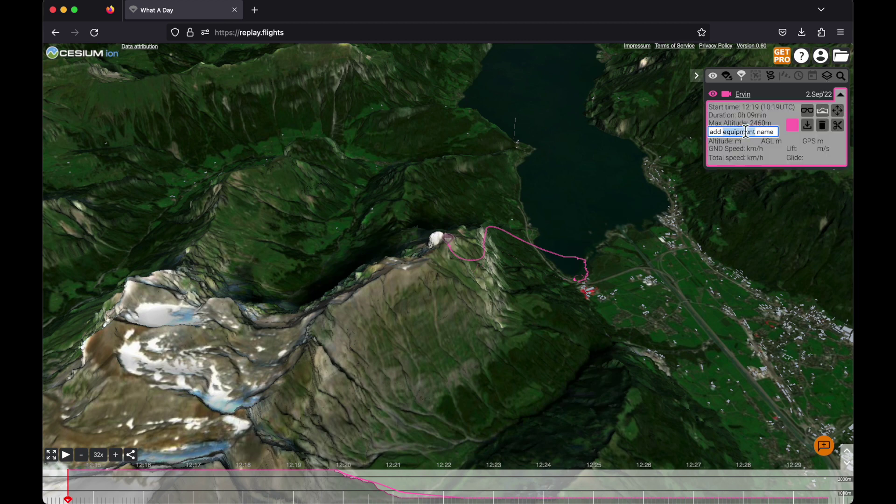
text(Wi)
key(Return)
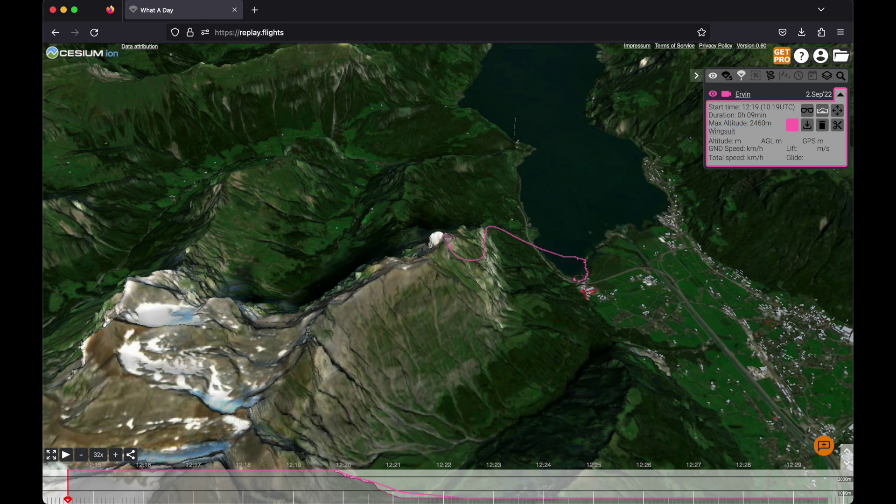
Colour the track red and trim the timeline to the flight itself.
click(792, 125)
drag(794, 126, 846, 76)
drag(746, 159, 740, 157)
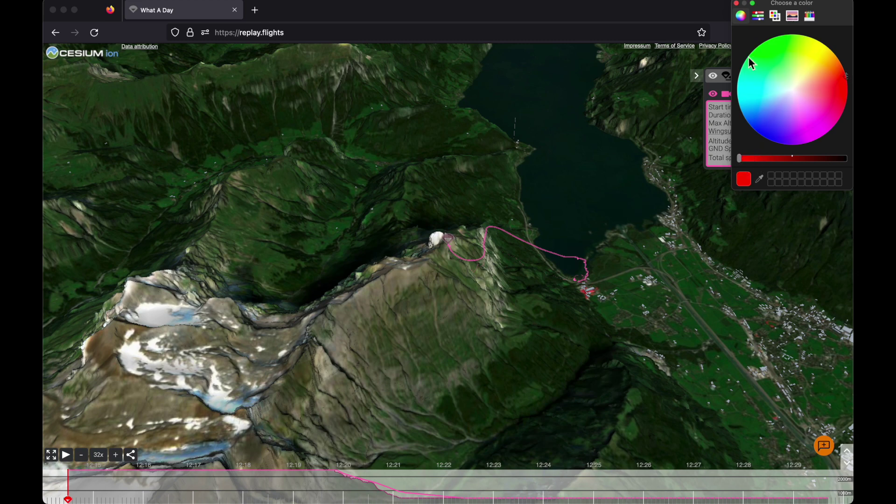
click(737, 3)
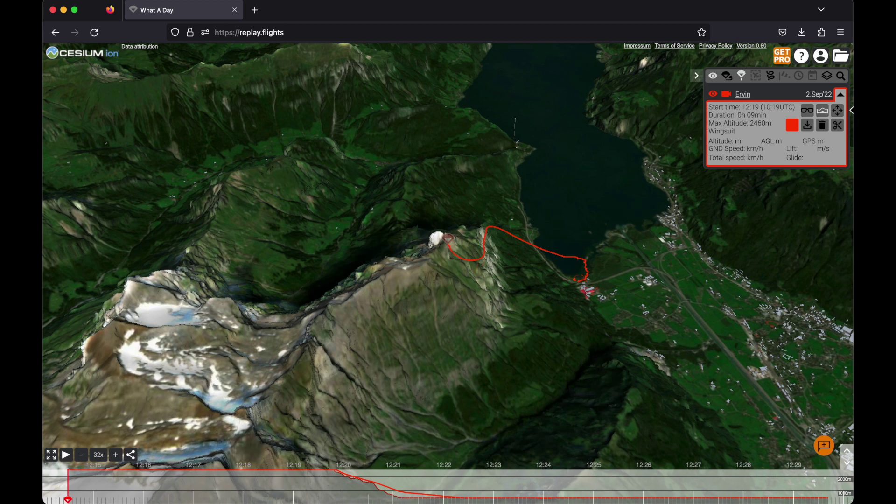
click(839, 125)
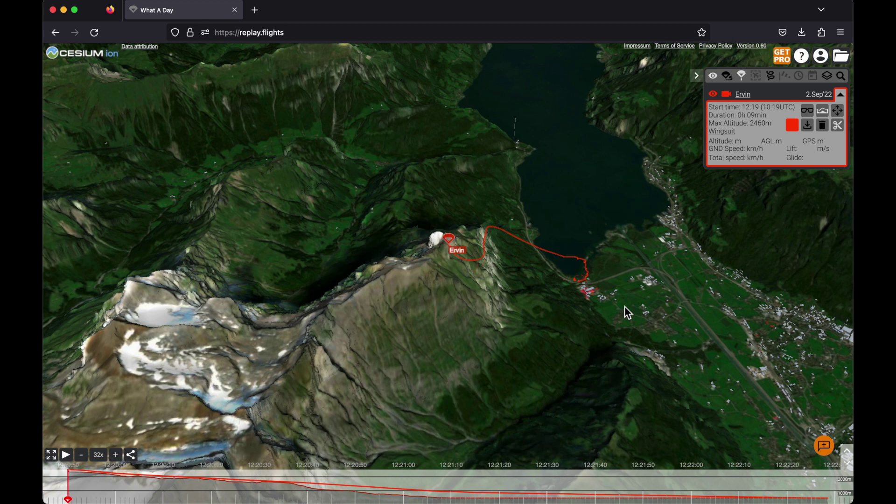
Turn on the Swiss red-cross imagery layer and the Swiss buildings layer.
click(829, 79)
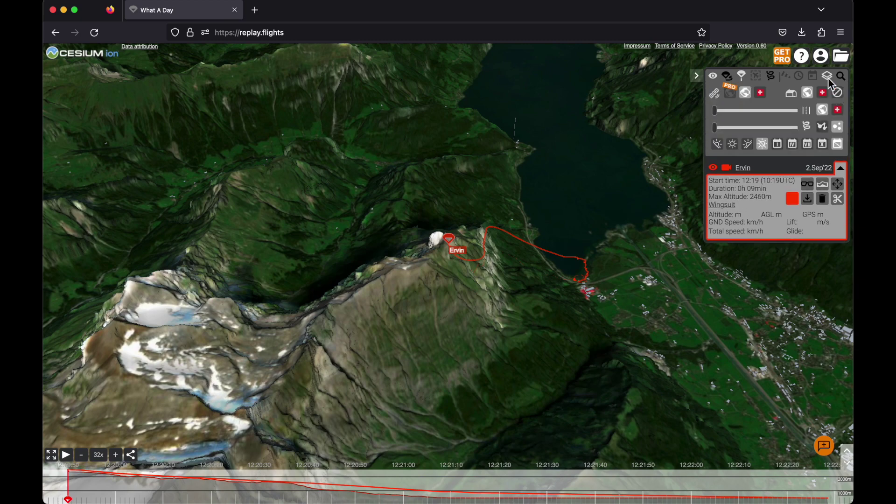
click(766, 93)
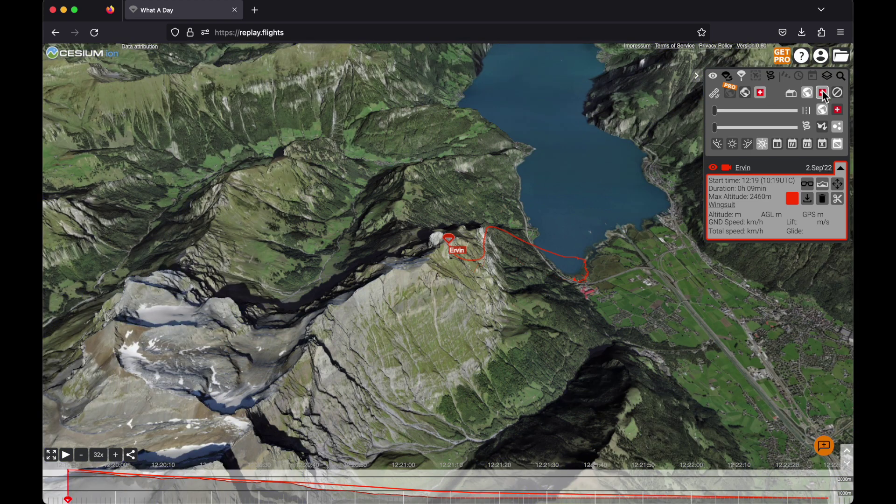
click(823, 93)
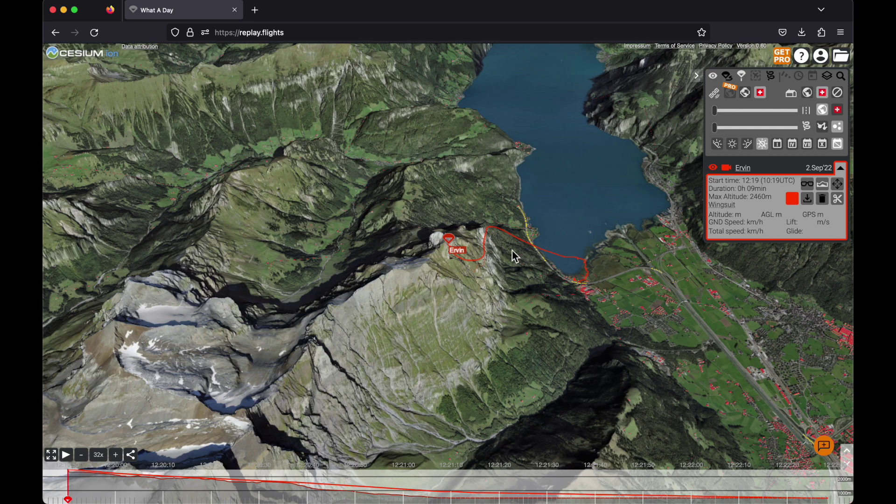
Zoom toward the Ervin launch marker, orbit to a new heading, and zoom closer to the cliff.
scroll(467, 260, up, 3)
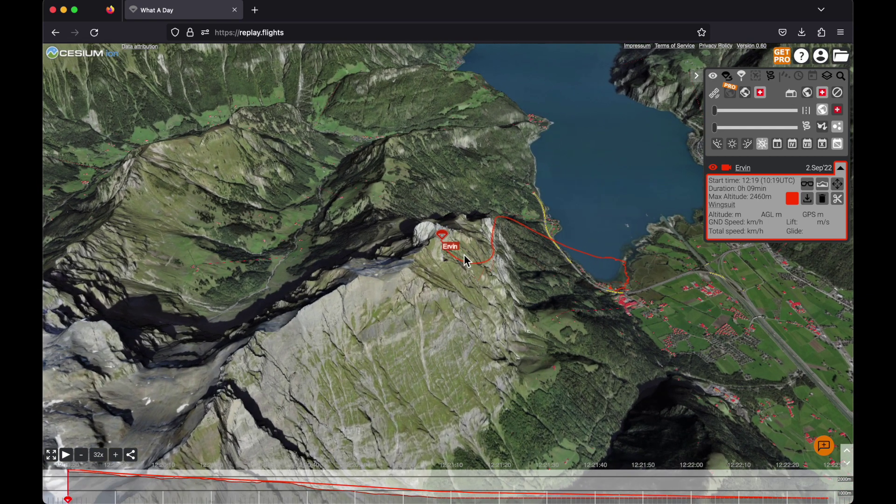
scroll(467, 261, up, 3)
scroll(417, 240, up, 3)
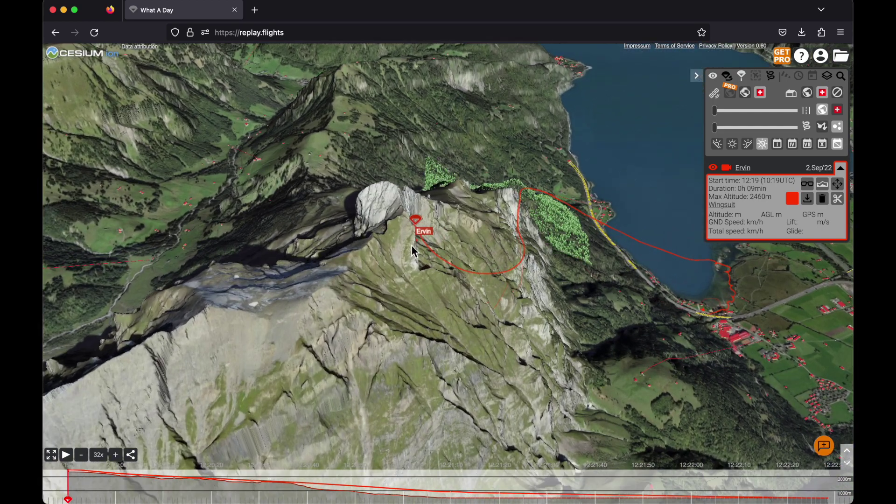
scroll(416, 240, up, 3)
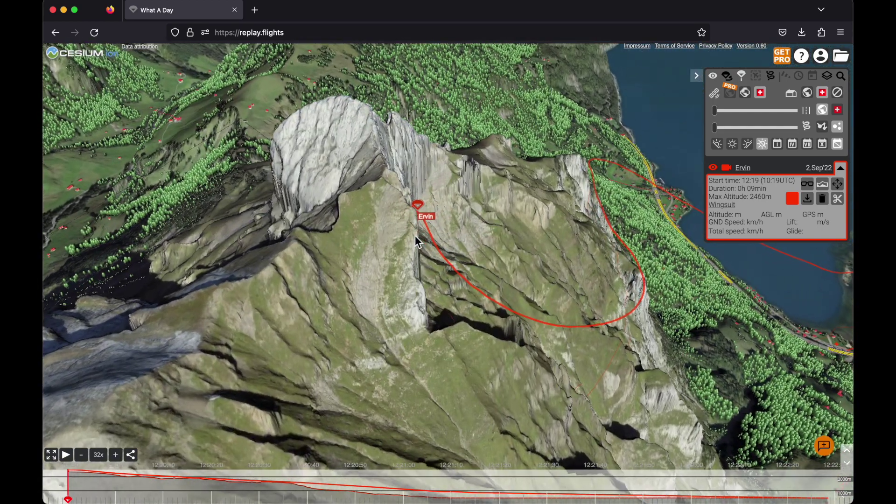
middle_drag(416, 241, 358, 239)
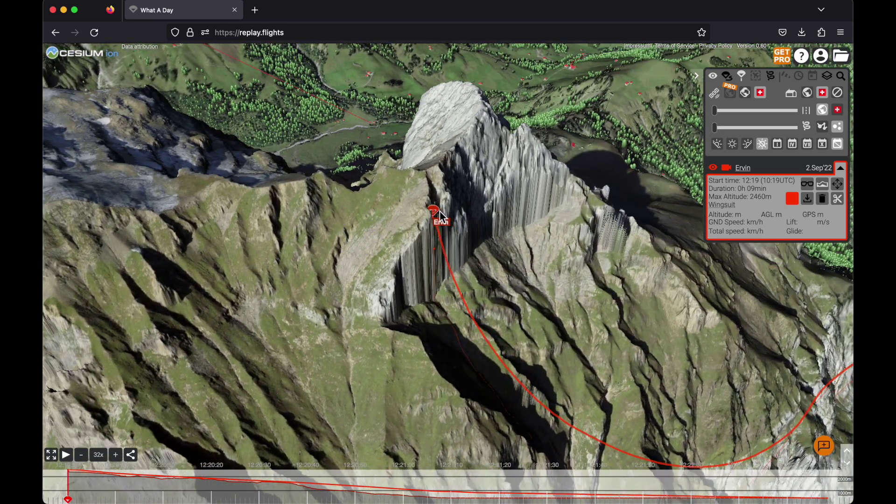
scroll(437, 219, up, 5)
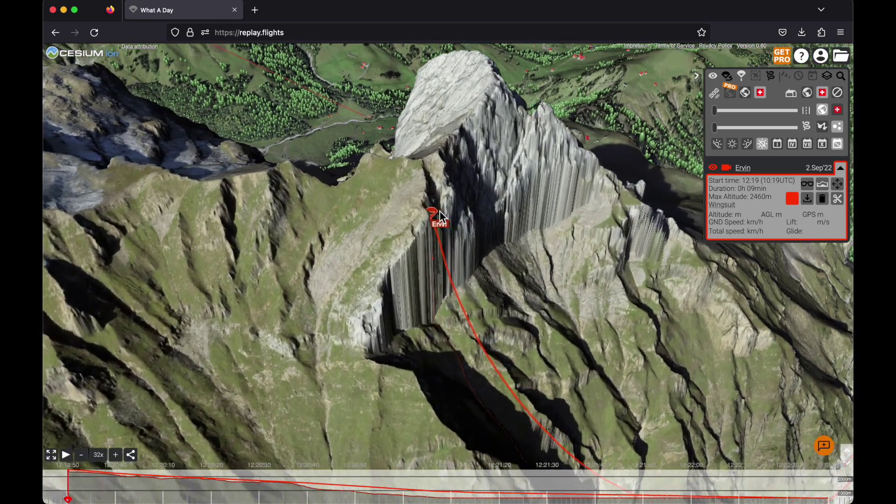
scroll(426, 230, up, 5)
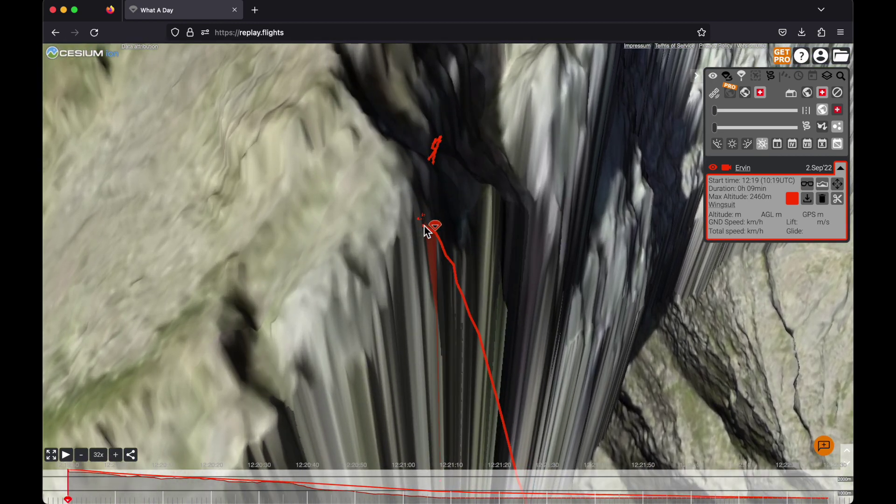
scroll(426, 230, up, 3)
scroll(425, 229, up, 2)
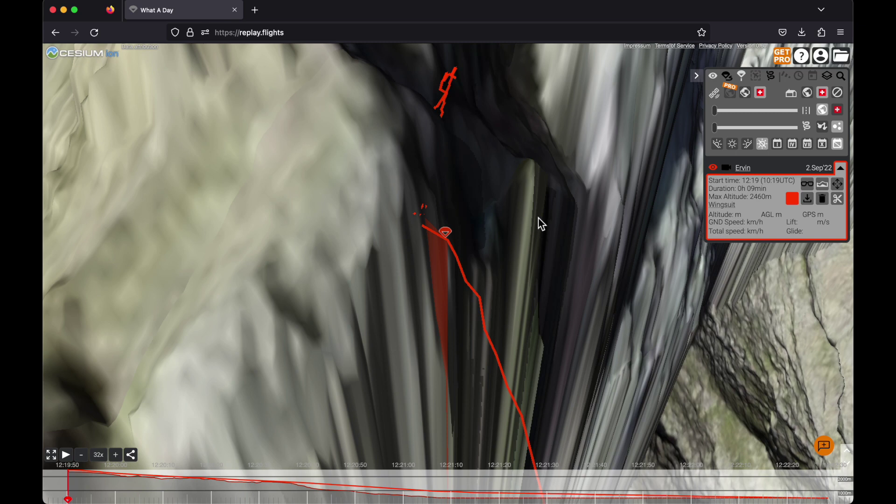
From the track's start, raise it slightly and move it to the cliff edge in the position editor.
click(69, 498)
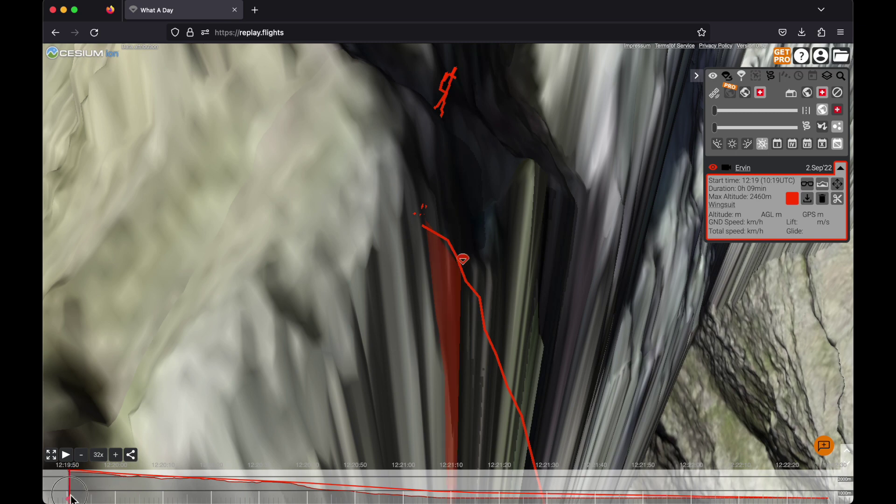
click(67, 498)
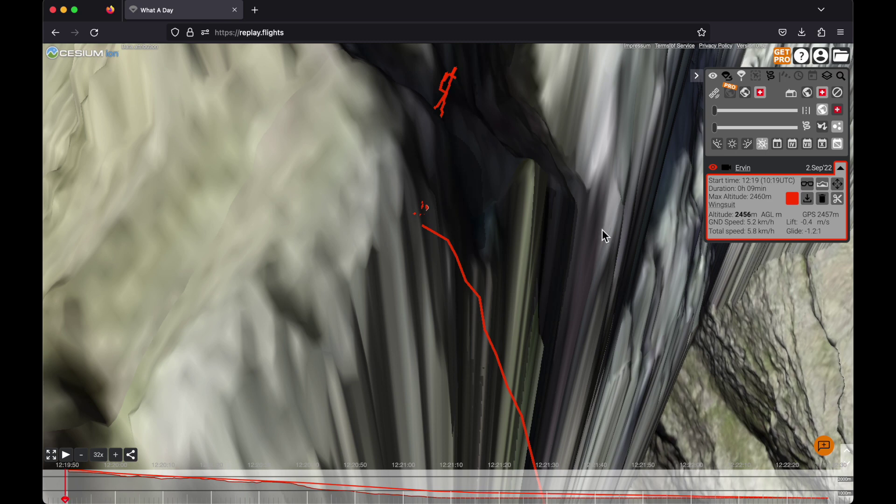
click(838, 184)
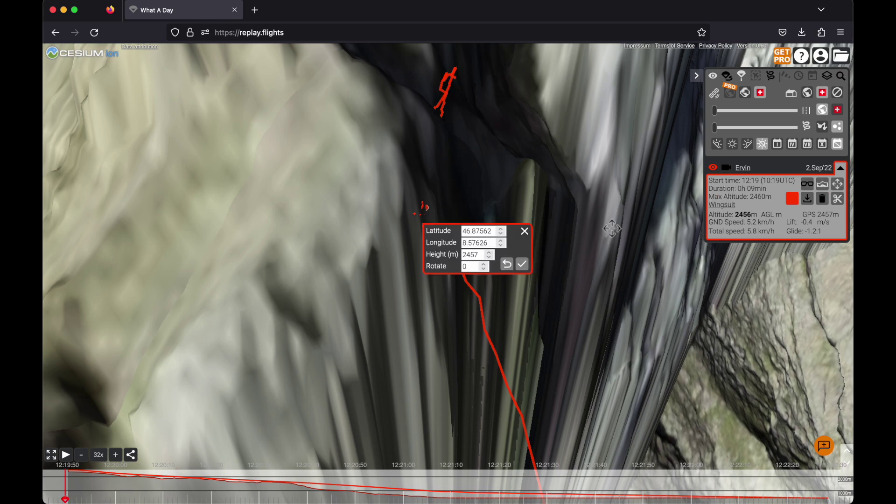
click(493, 253)
click(493, 252)
click(492, 252)
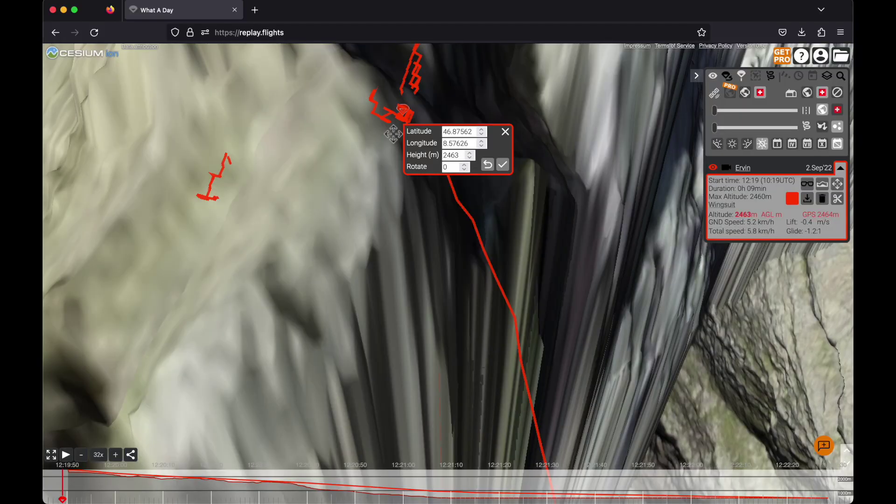
click(394, 135)
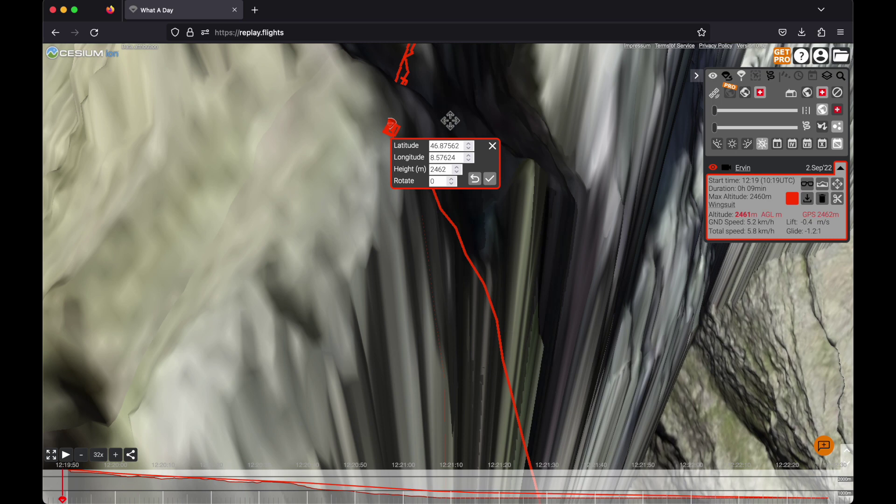
Advance playback, close the position editor, and slow playback to 1x.
click(69, 486)
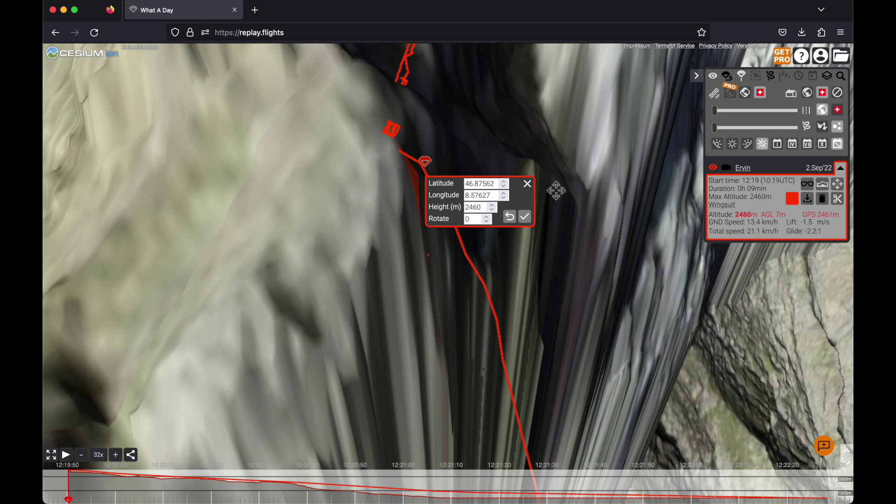
click(527, 184)
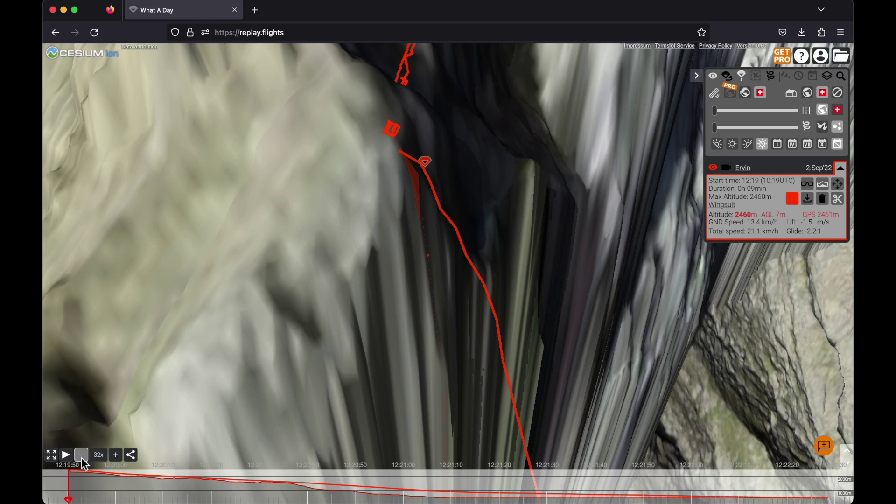
double_click(82, 455)
Switch to the pilot's perspective, hide Ervin's red track, and collapse the map settings and details.
click(808, 185)
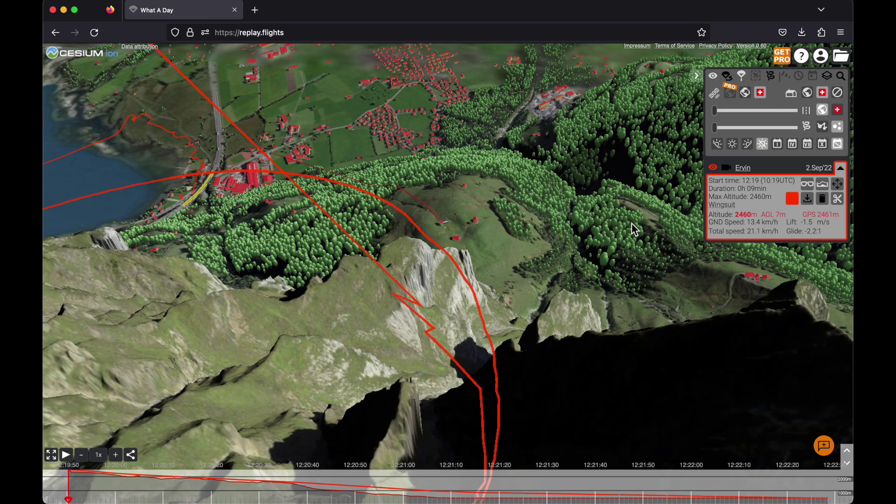
click(716, 168)
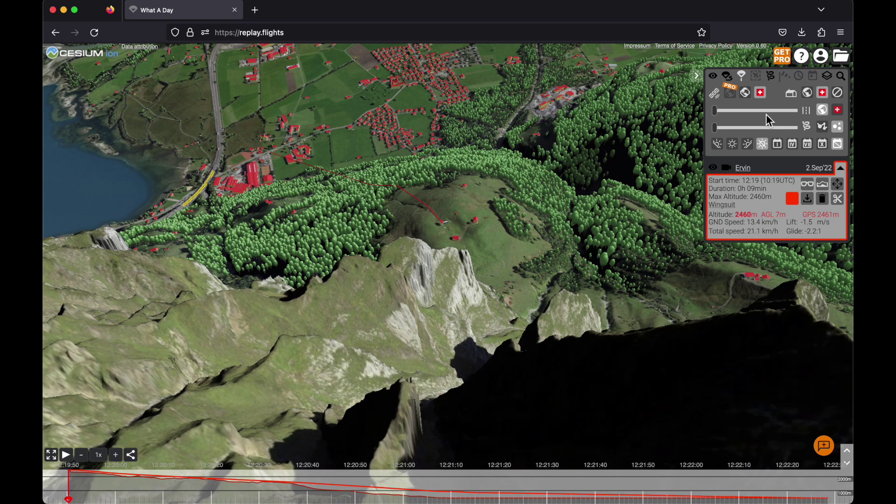
click(831, 77)
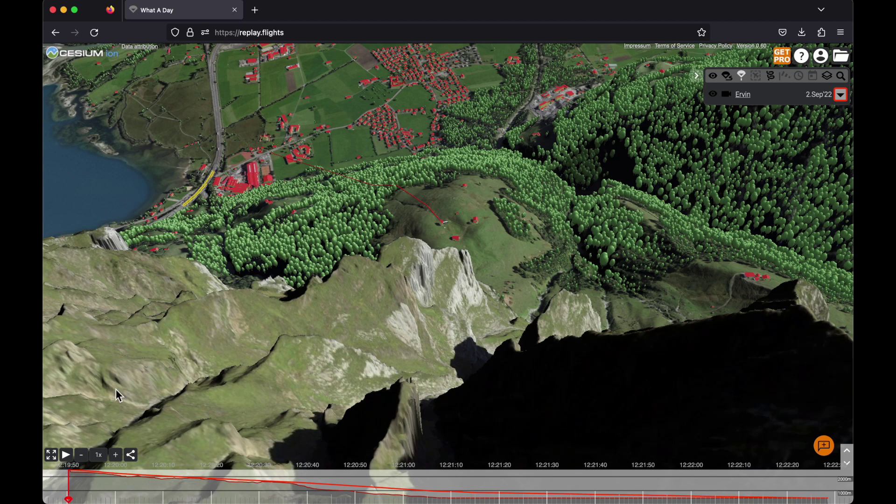
Play the replay, collapse the flight list and timeline, and go full screen.
click(67, 455)
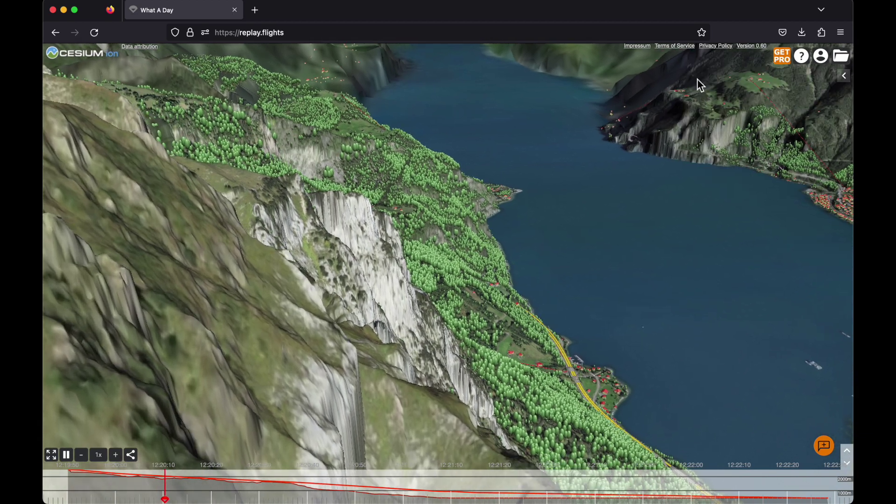
click(697, 76)
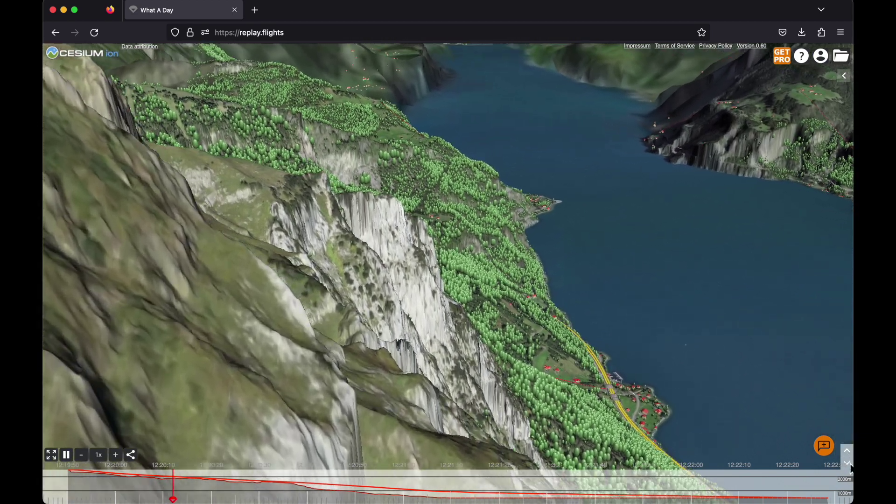
click(848, 463)
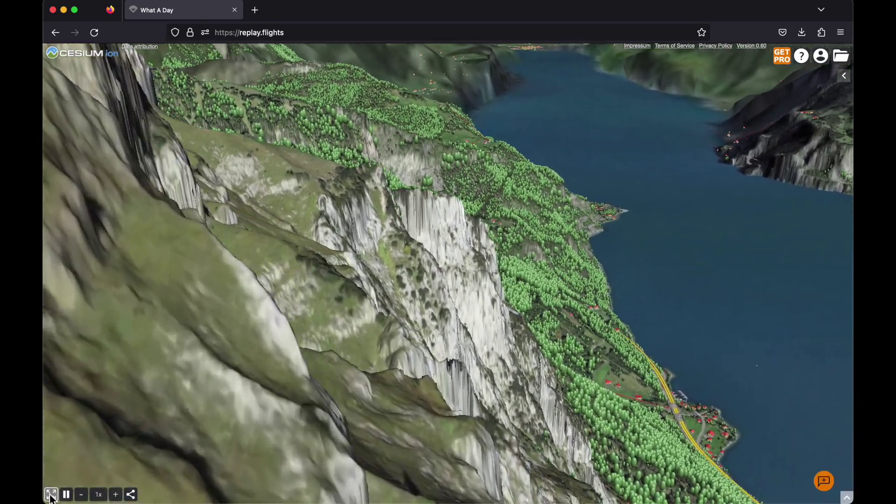
click(51, 495)
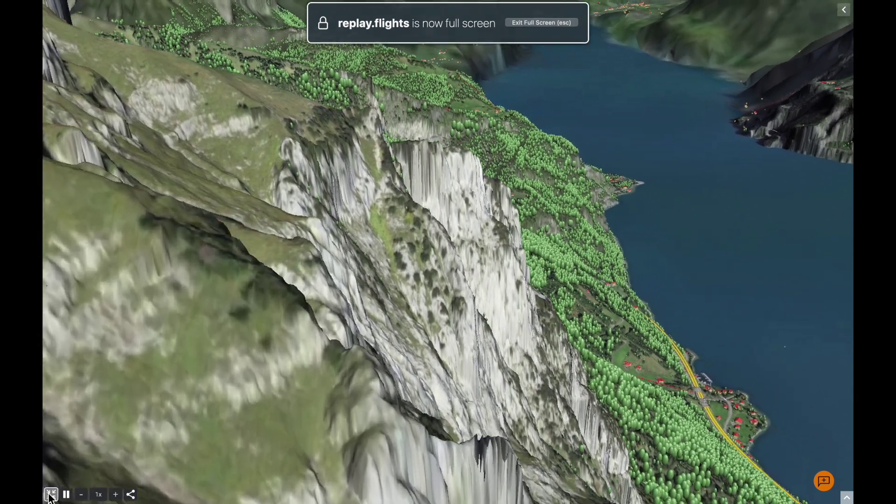
Toggle the replay controls off and on with Alt+H, then expand the timeline and altitude profile.
key(alt+h)
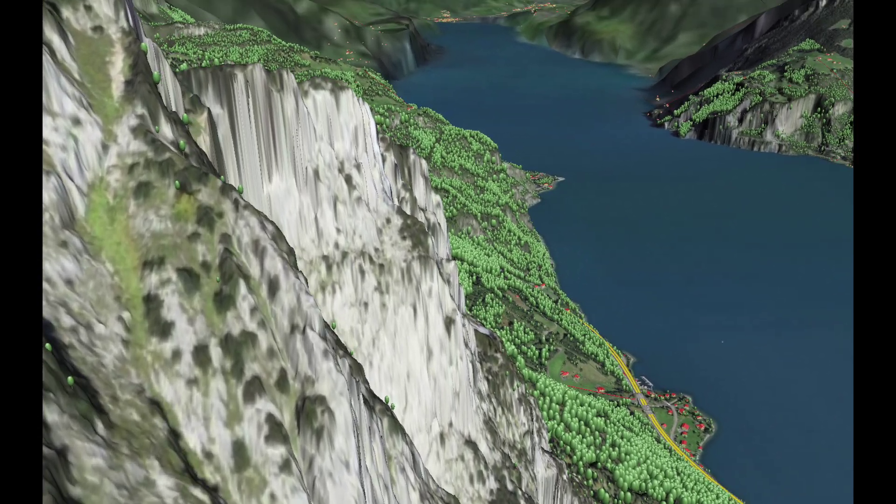
key(alt+h)
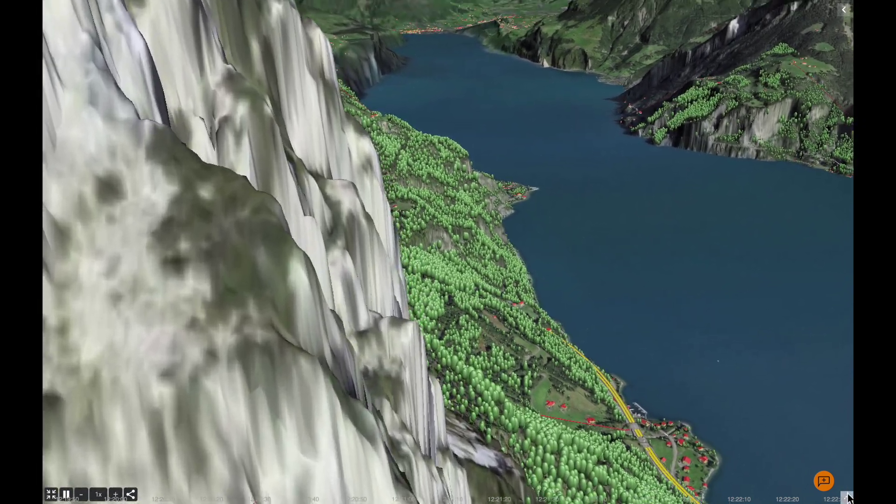
click(847, 498)
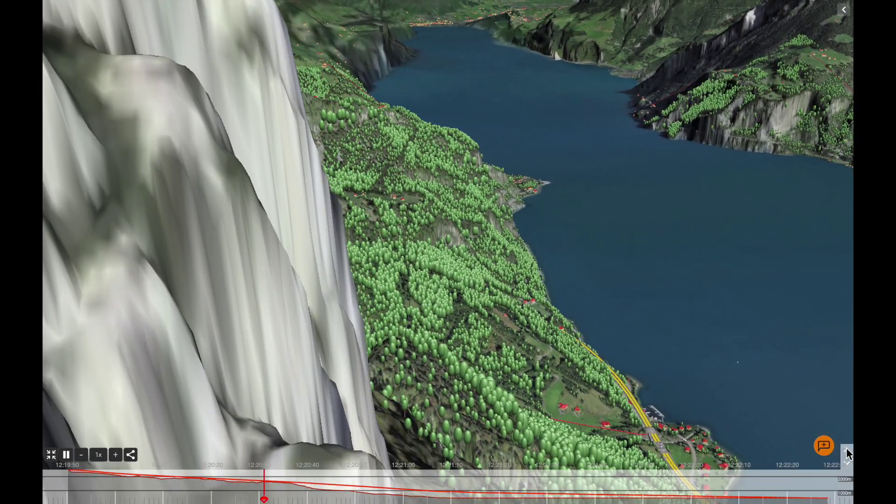
click(847, 450)
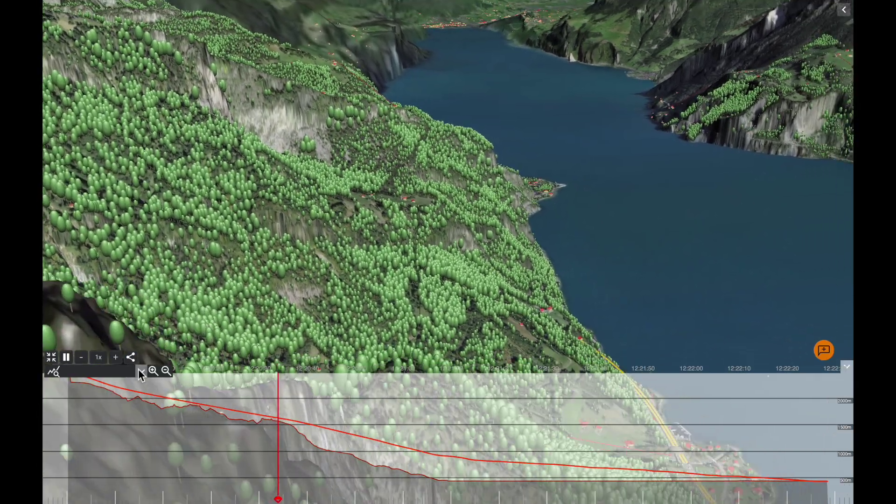
Tick Vertical Speed (m/s) and Glide Ratio in the chart data series list.
click(140, 372)
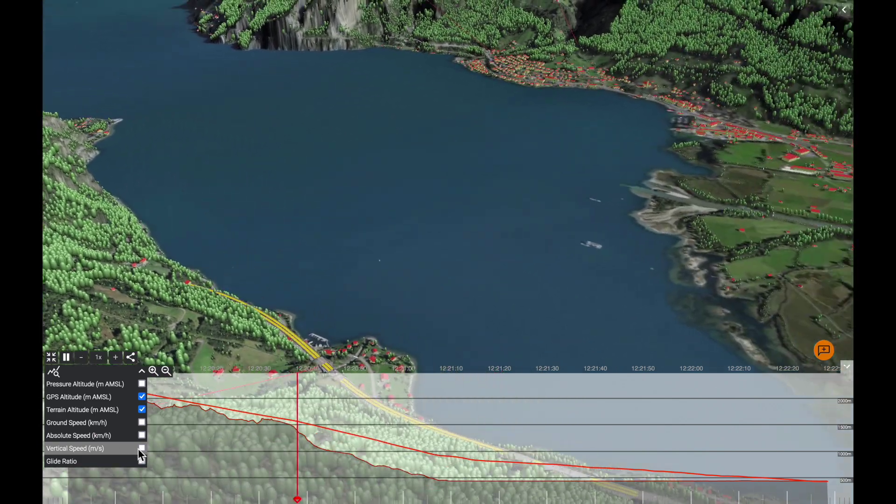
click(140, 449)
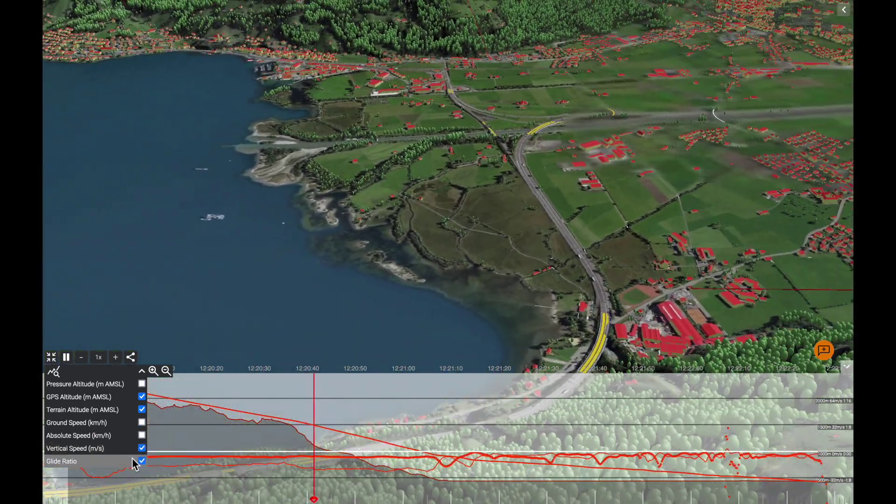
click(136, 463)
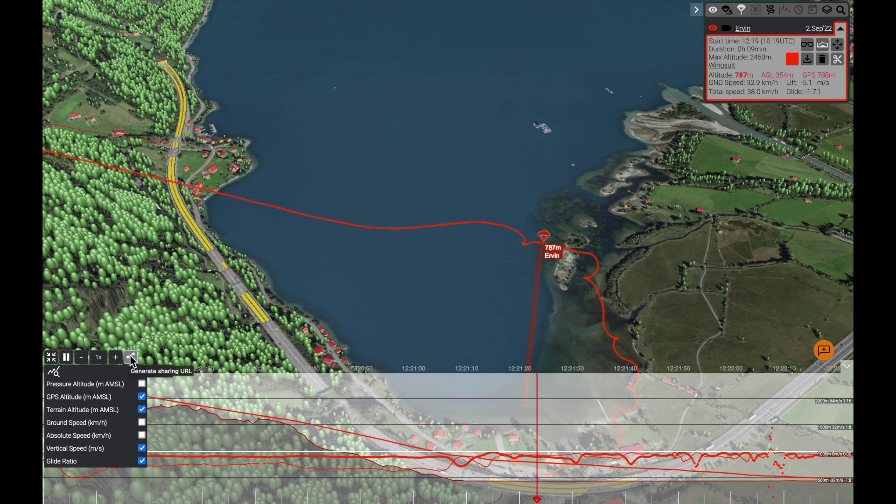
Generate a sharing URL for the flight so the page reloads at replay.flights/UtNmiNE.
click(131, 358)
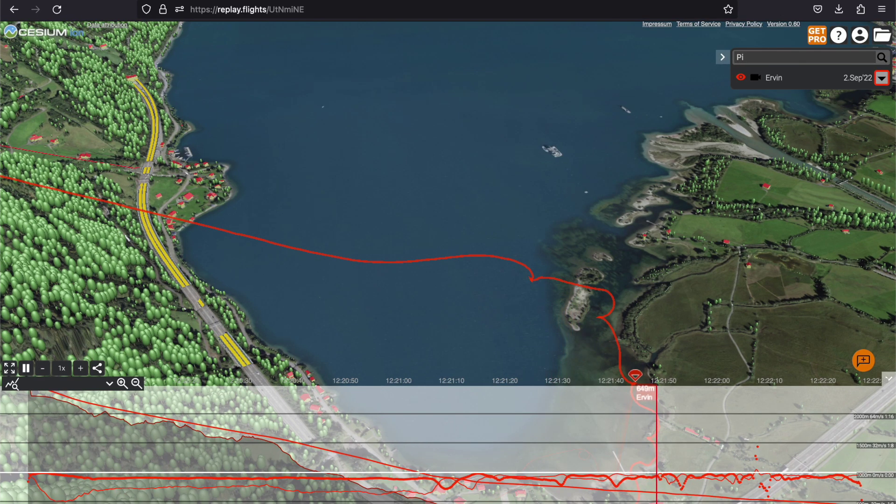
Fly the 3D view to 'Piz Boè, Ven., Italy', clear the search box, and show map layer options.
text(oe)
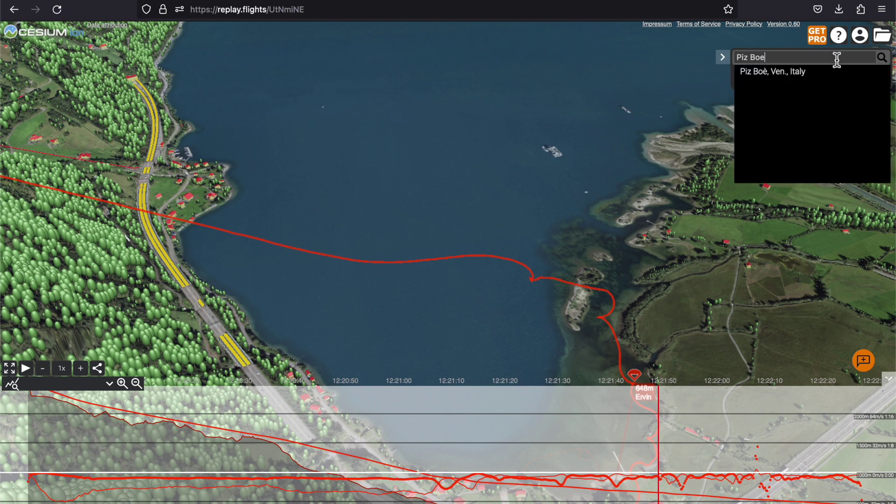
click(829, 75)
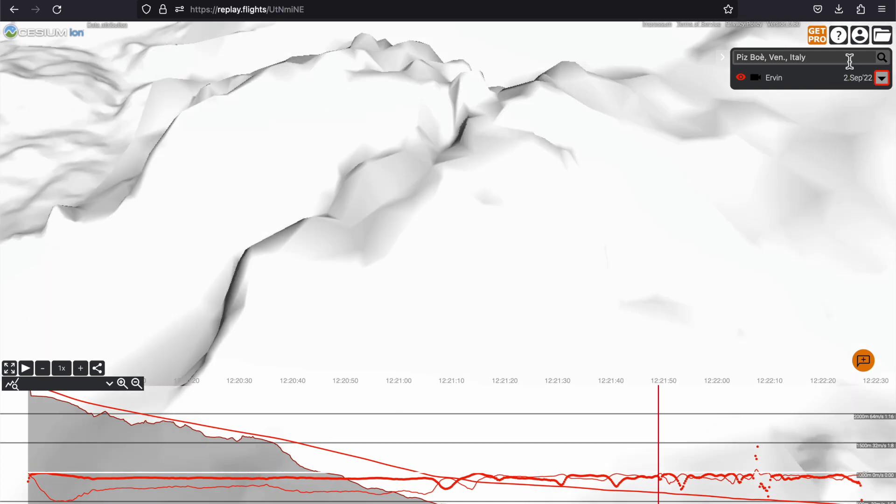
click(849, 61)
key(BackSpace)
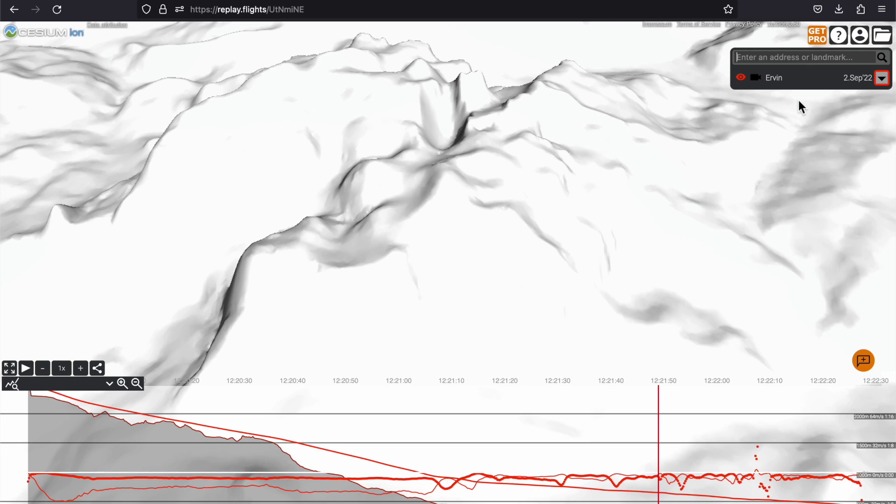
click(867, 58)
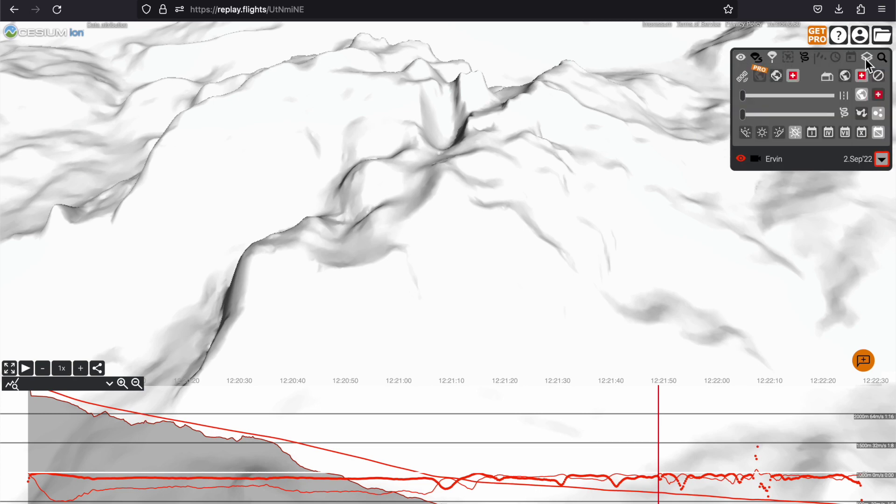
Drape satellite imagery on the Piz Boè terrain and orbit the massif toward the summit ridge.
click(776, 76)
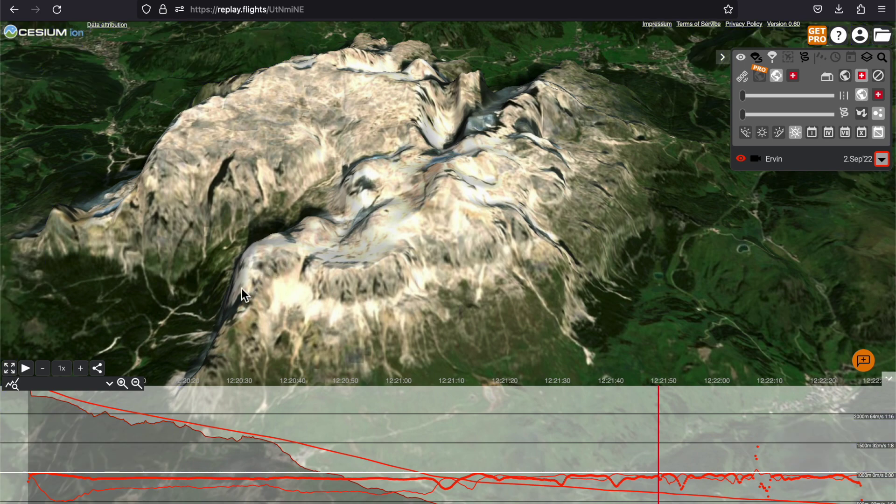
scroll(238, 291, up, 5)
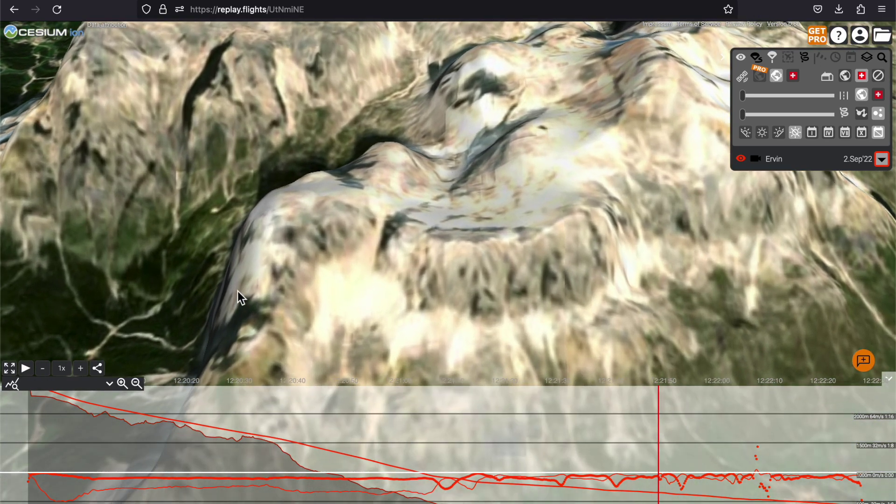
drag(237, 292, 260, 285)
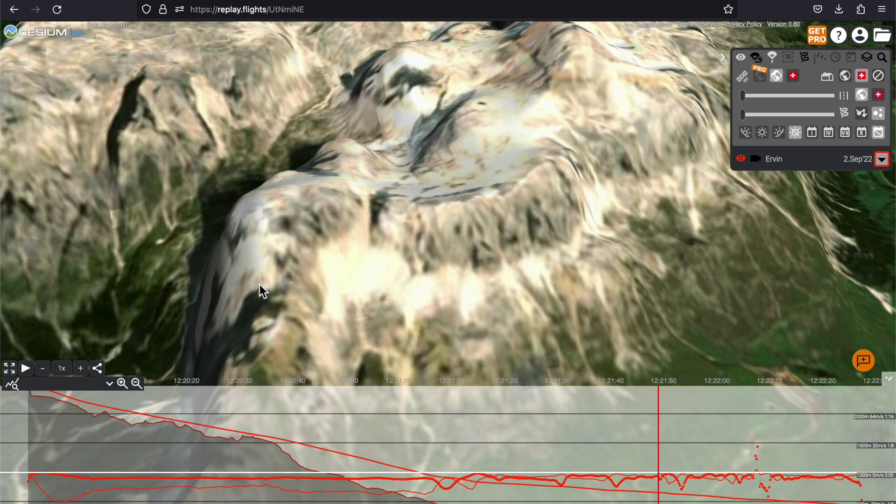
drag(234, 279, 311, 226)
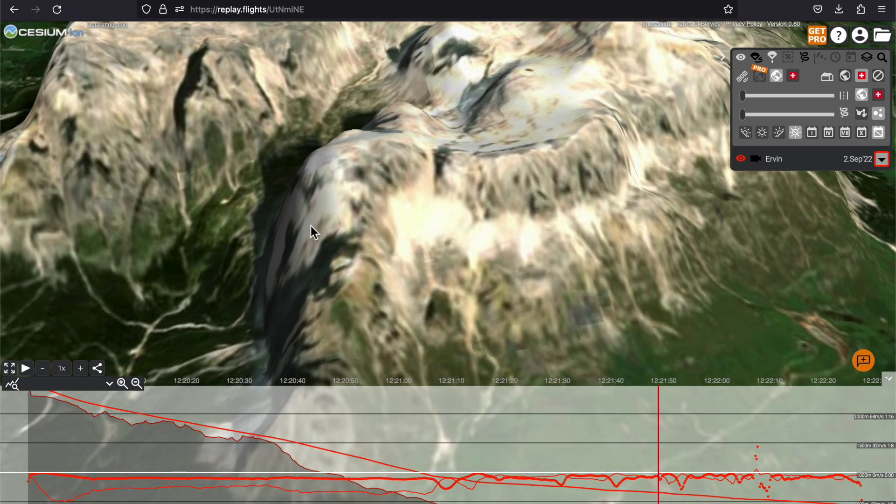
click(867, 58)
click(868, 58)
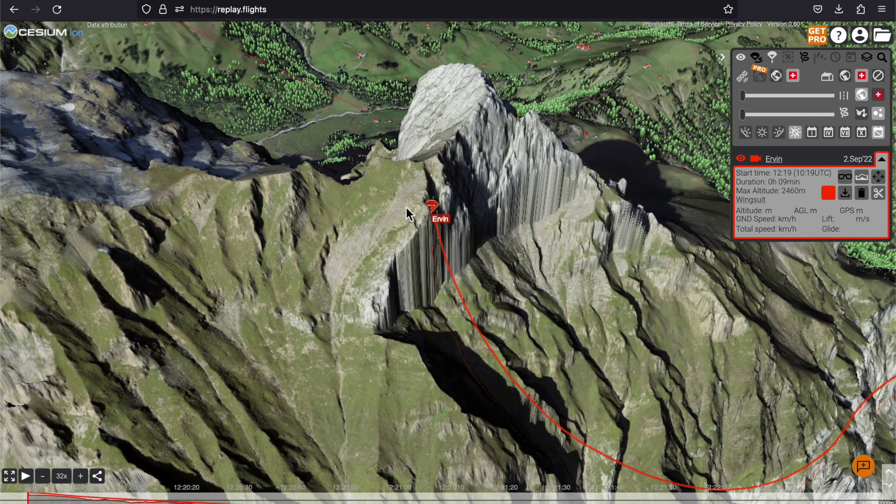
Zoom in close on Ervin's marker at the cliff where the wingsuit flight starts.
scroll(438, 206, up, 5)
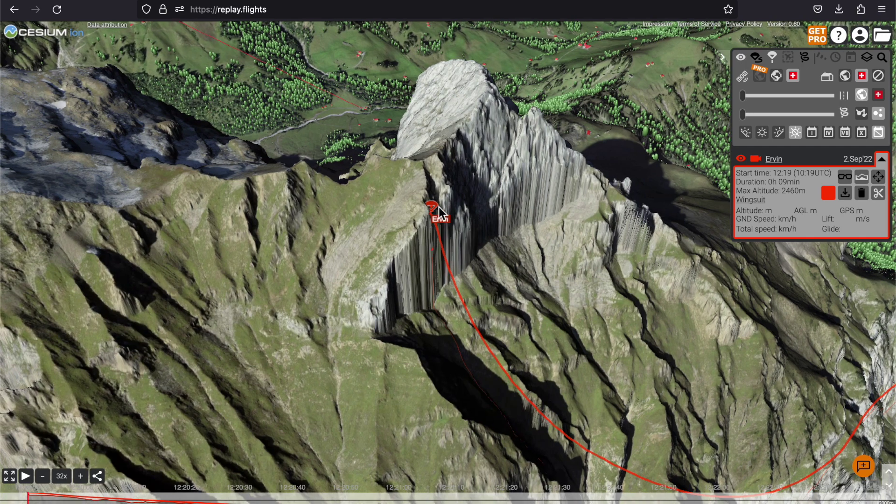
scroll(422, 226, up, 5)
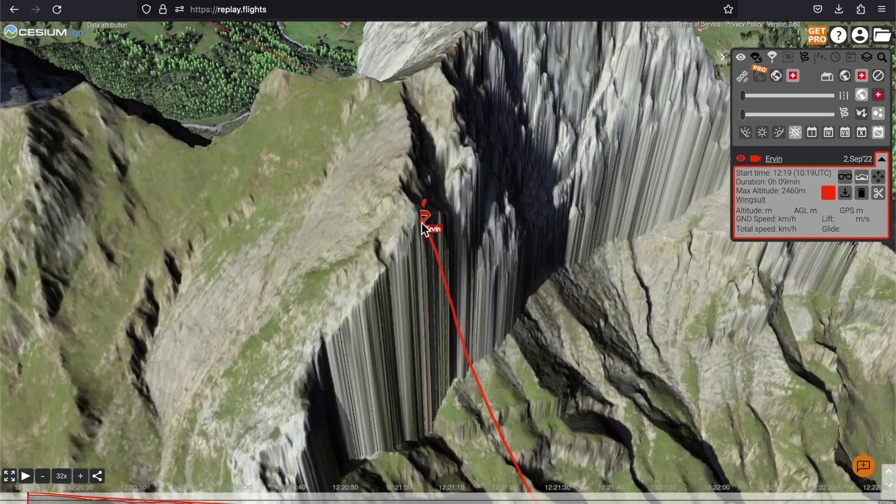
scroll(421, 222, up, 3)
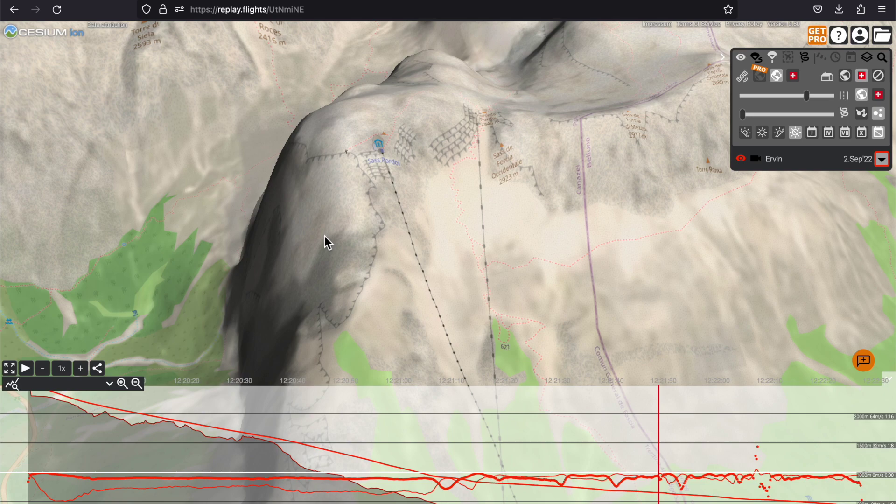
Open the GET PRO subscription page comparing free and PRO plans.
click(817, 35)
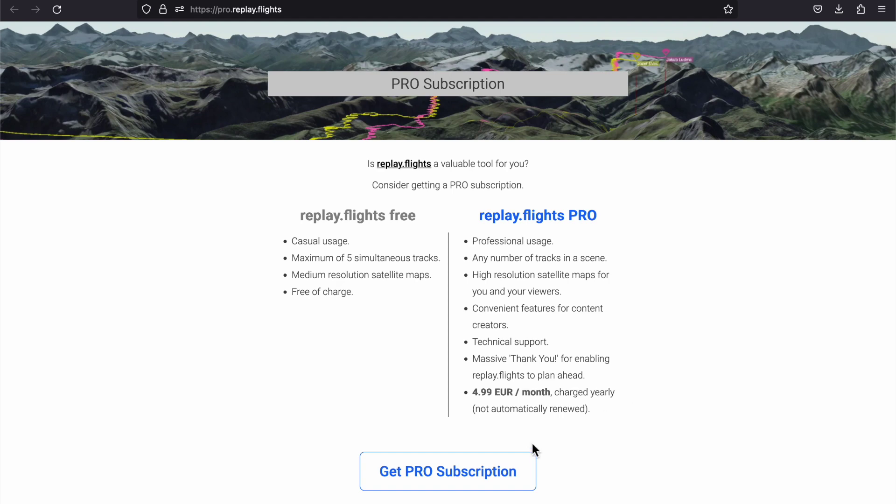
click(532, 466)
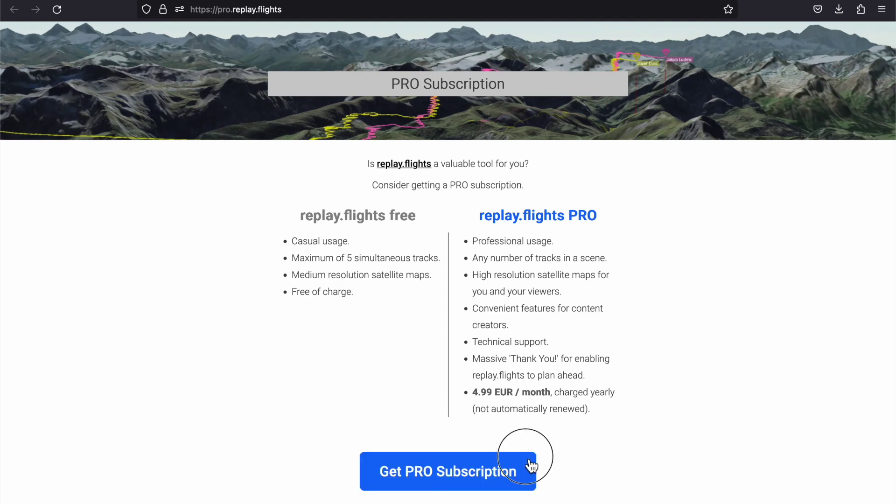